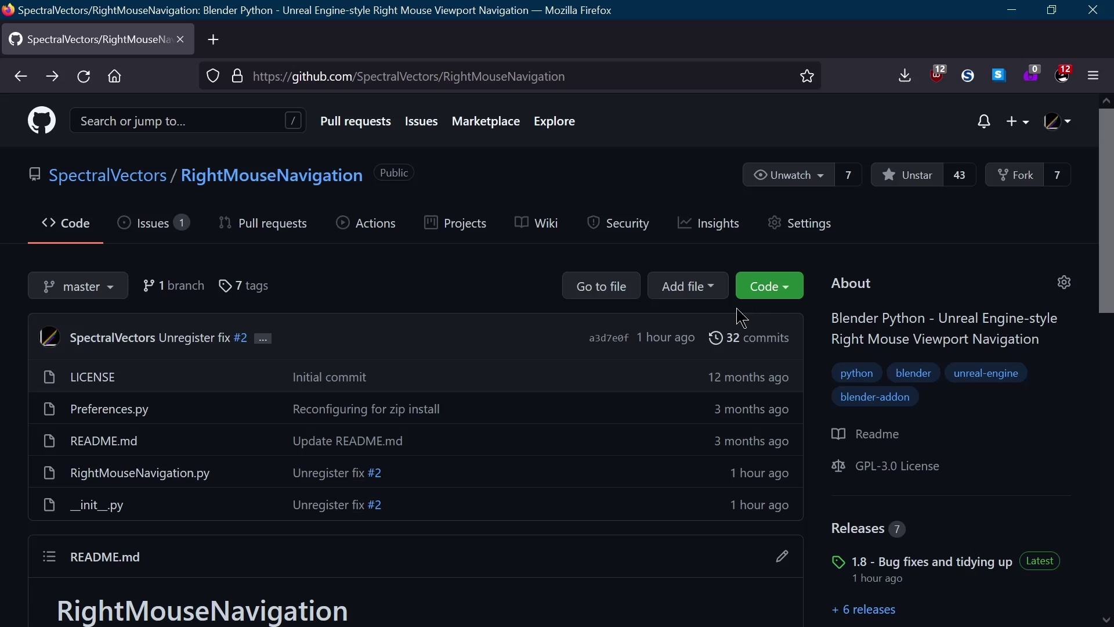
{"action": "scroll", "coordinate": [487, 318], "scroll_direction": "down", "scroll_amount": 1}
{"action": "scroll", "coordinate": [522, 311], "scroll_direction": "down", "scroll_amount": 4}
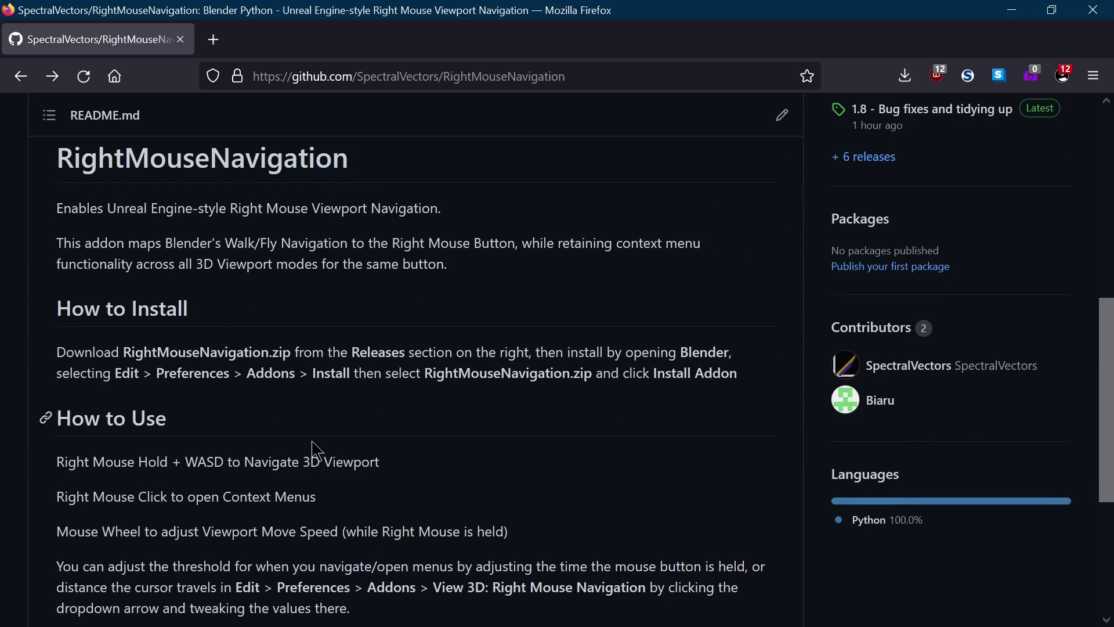
{"action": "scroll", "coordinate": [301, 444], "scroll_direction": "down", "scroll_amount": 3}
{"action": "scroll", "coordinate": [368, 470], "scroll_direction": "up", "scroll_amount": 7}
{"action": "scroll", "coordinate": [384, 462], "scroll_direction": "up", "scroll_amount": 1}
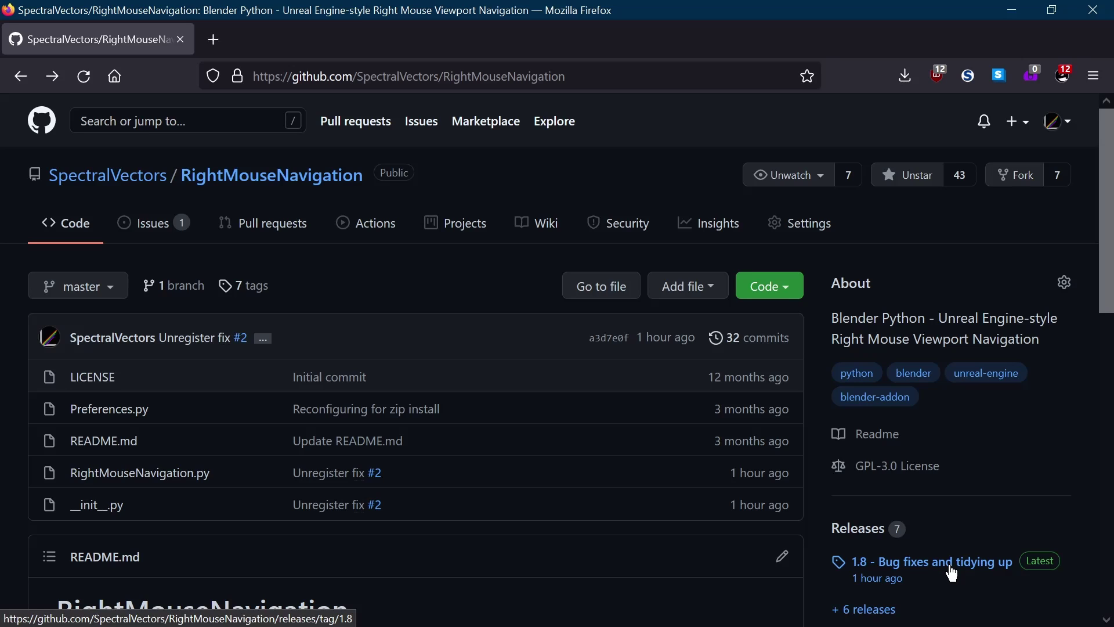
Step: Download RightMouseNavigation.zip from the '1.8 - Bug fixes and tidying up' release assets
{"action": "left_click", "coordinate": [951, 572]}
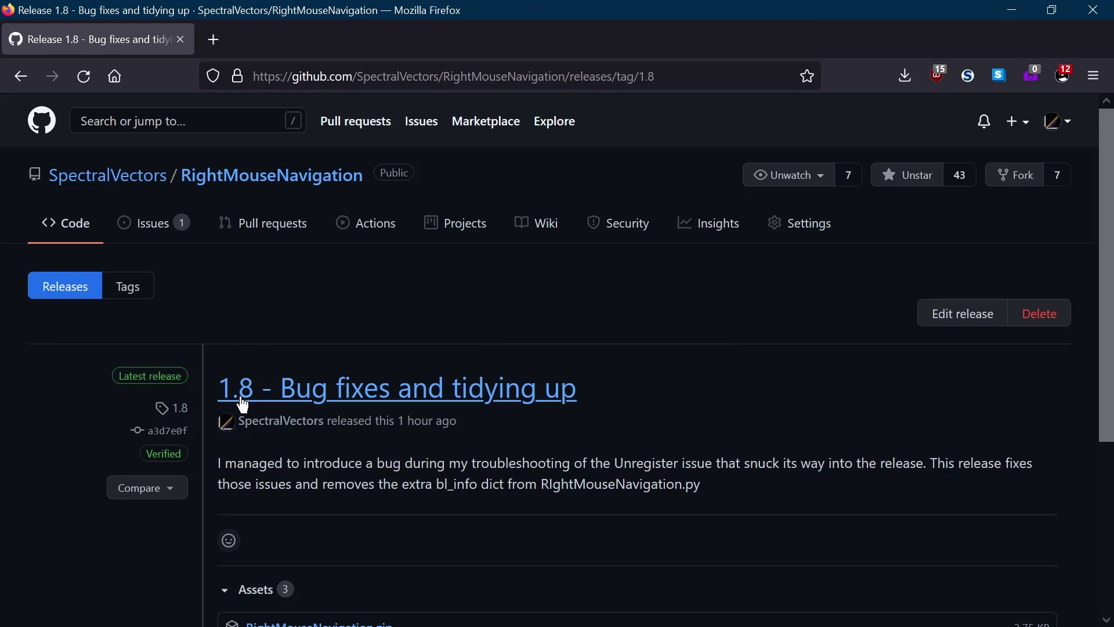
{"action": "scroll", "coordinate": [795, 465], "scroll_direction": "down", "scroll_amount": 2}
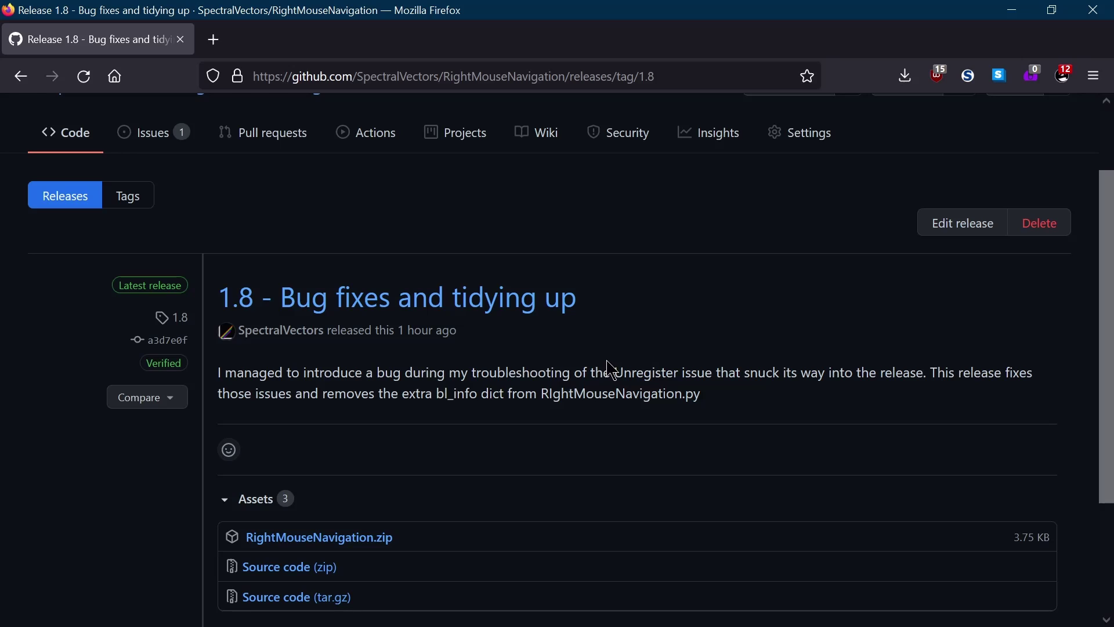
{"action": "left_click", "coordinate": [369, 539]}
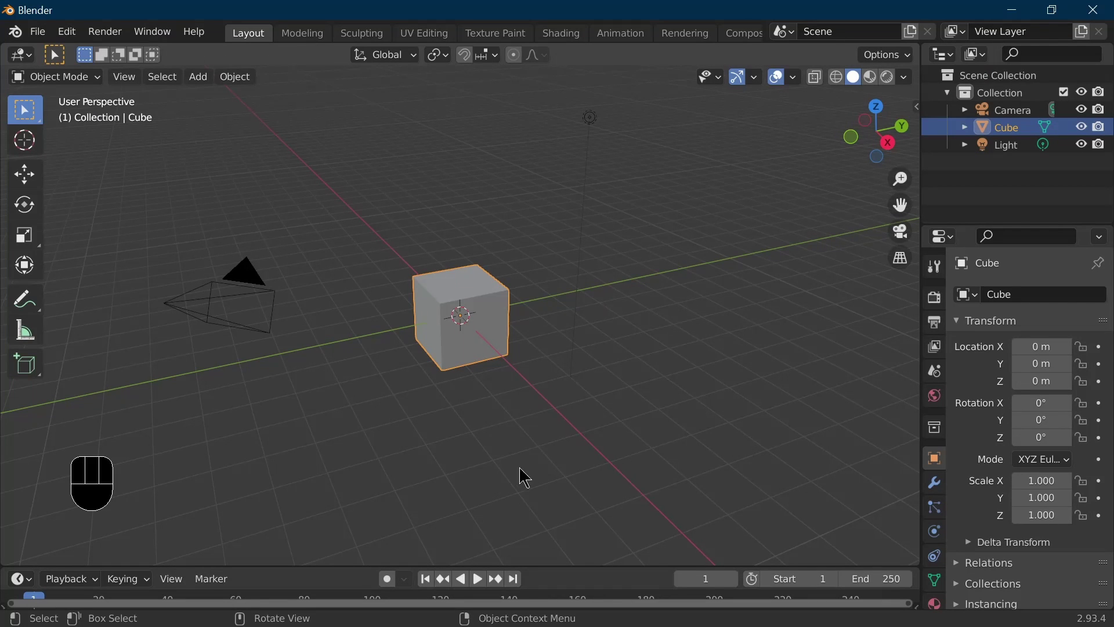
Step: From Preferences > Add-ons > Install, choose RightMouseNavigation.zip in the Downloads folder
{"action": "left_click", "coordinate": [67, 31]}
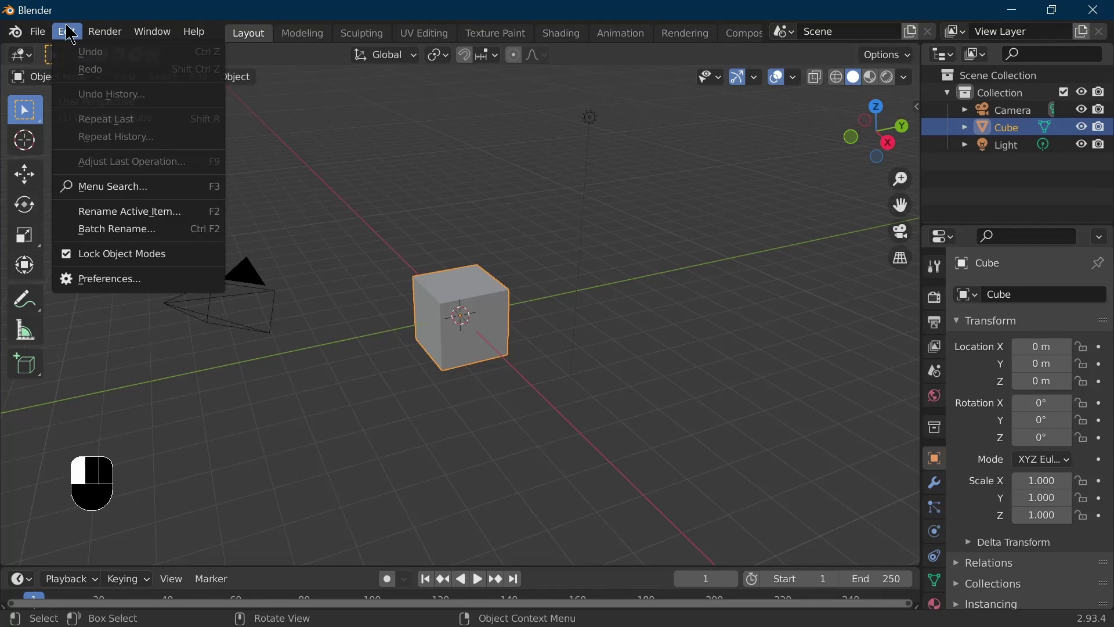
{"action": "left_click", "coordinate": [154, 284]}
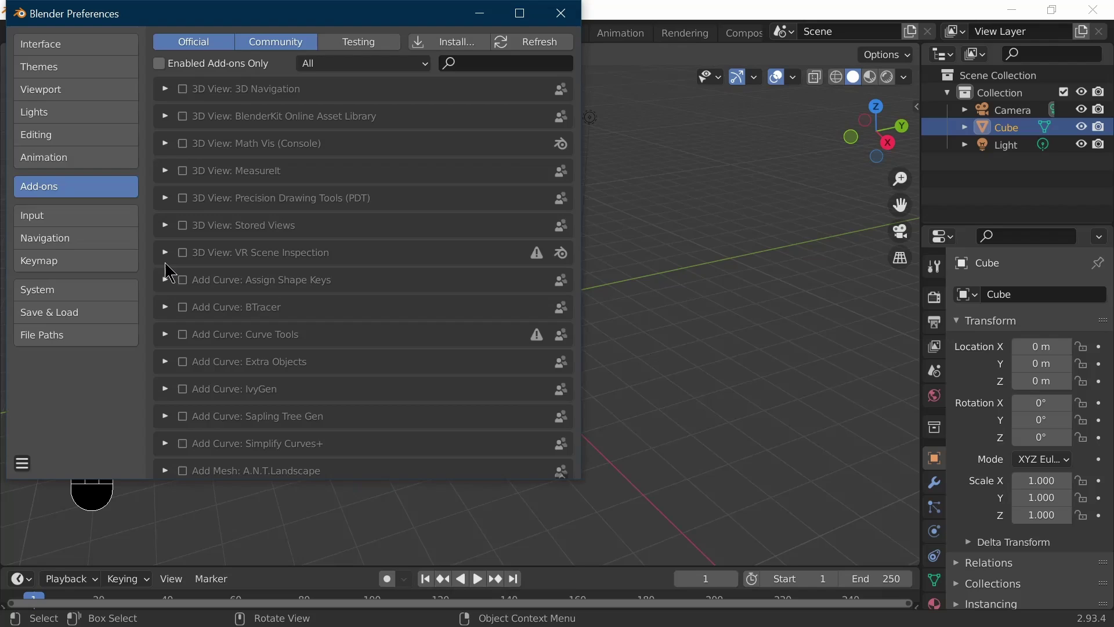
{"action": "left_click", "coordinate": [449, 41]}
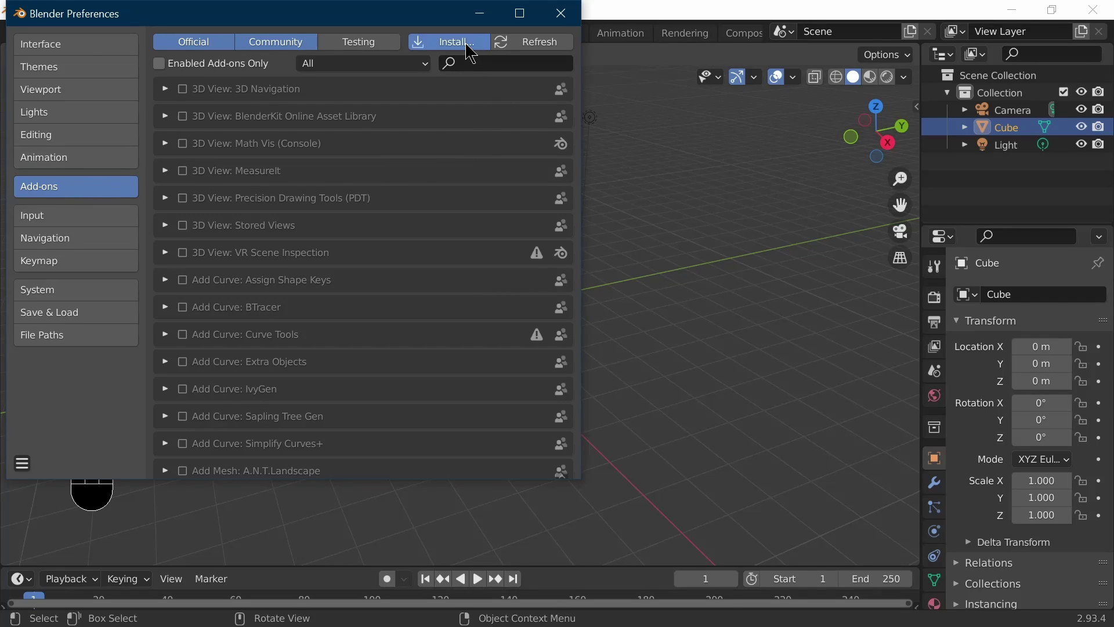
{"action": "left_click", "coordinate": [68, 192]}
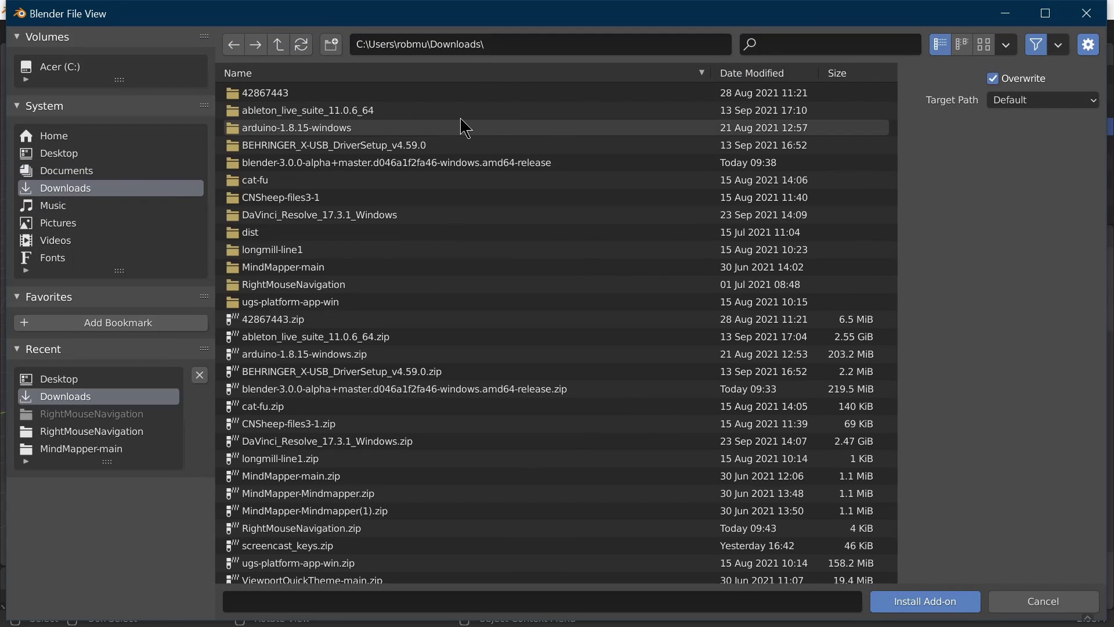
{"action": "scroll", "coordinate": [444, 366], "scroll_direction": "down", "scroll_amount": 1}
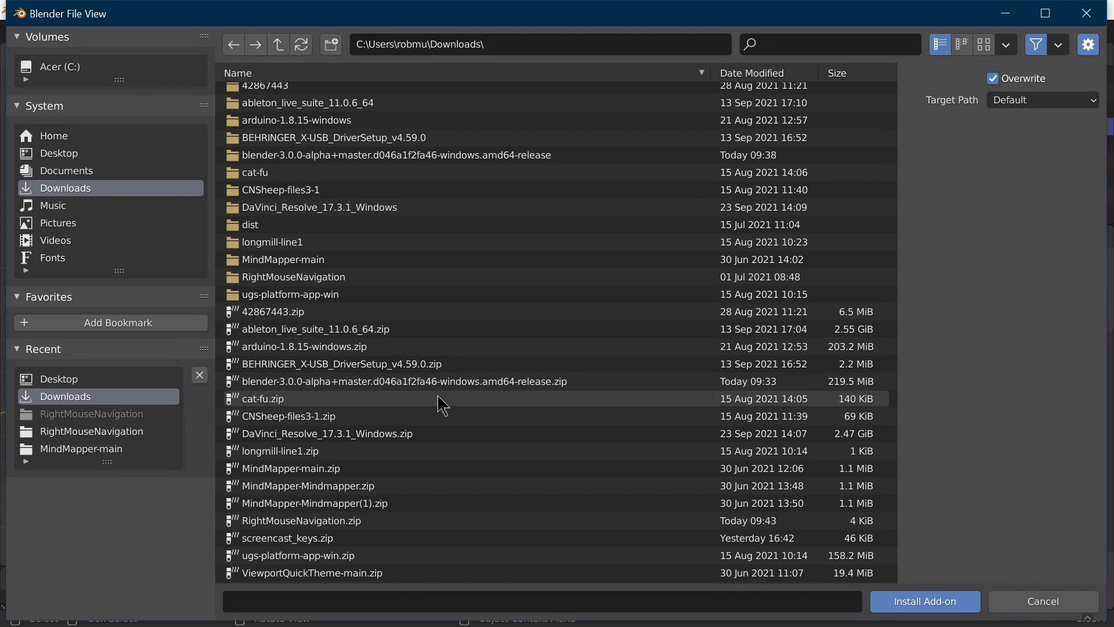
{"action": "left_click", "coordinate": [305, 520]}
Step: Install and enable View 3D: Right Mouse Navigation, review its preferences, then close Preferences
{"action": "left_click", "coordinate": [932, 601]}
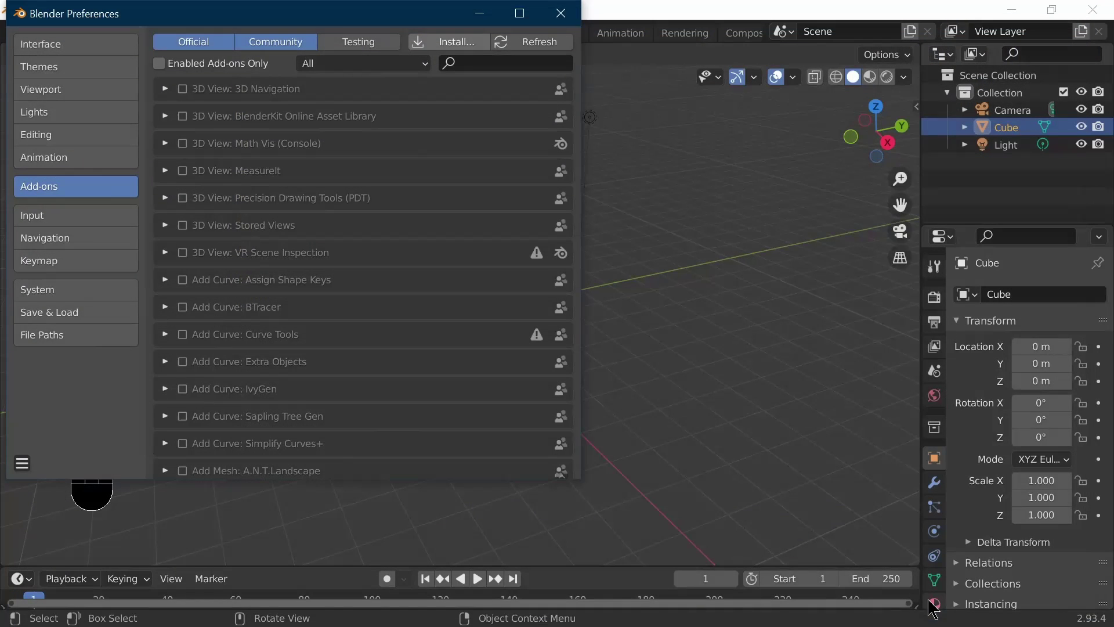
{"action": "left_click", "coordinate": [183, 91]}
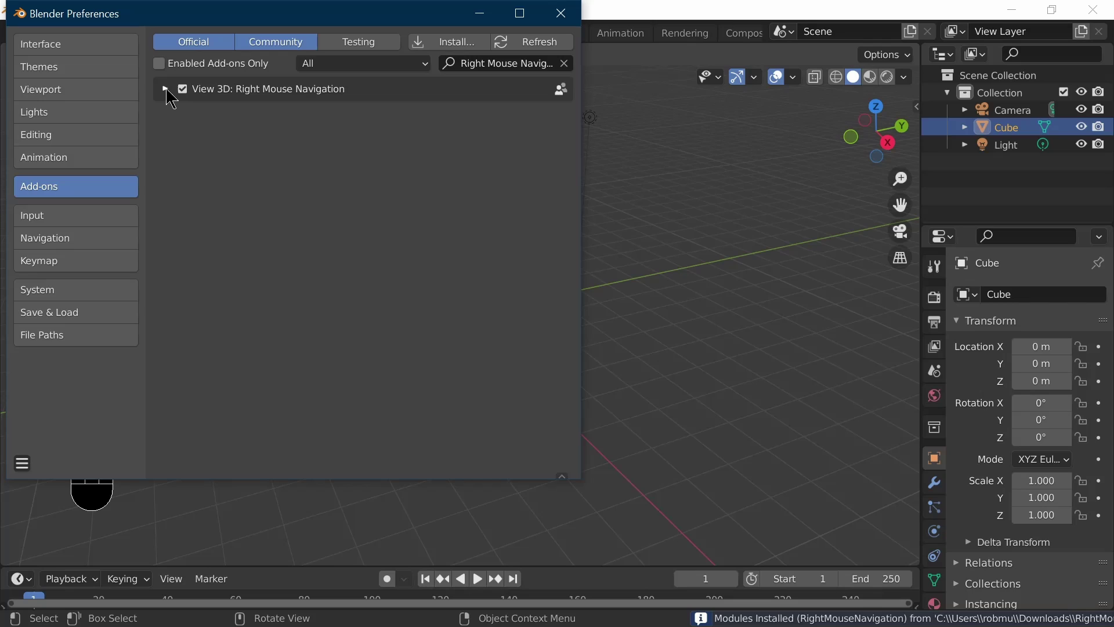
{"action": "left_click", "coordinate": [166, 89]}
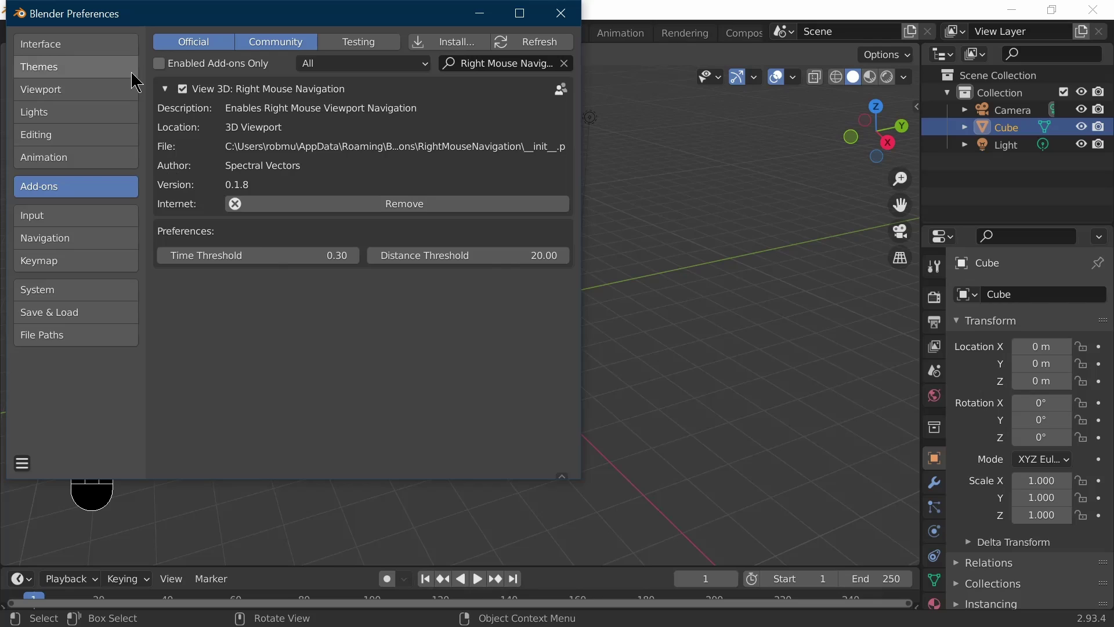
{"action": "left_click", "coordinate": [163, 91]}
{"action": "left_click", "coordinate": [558, 13]}
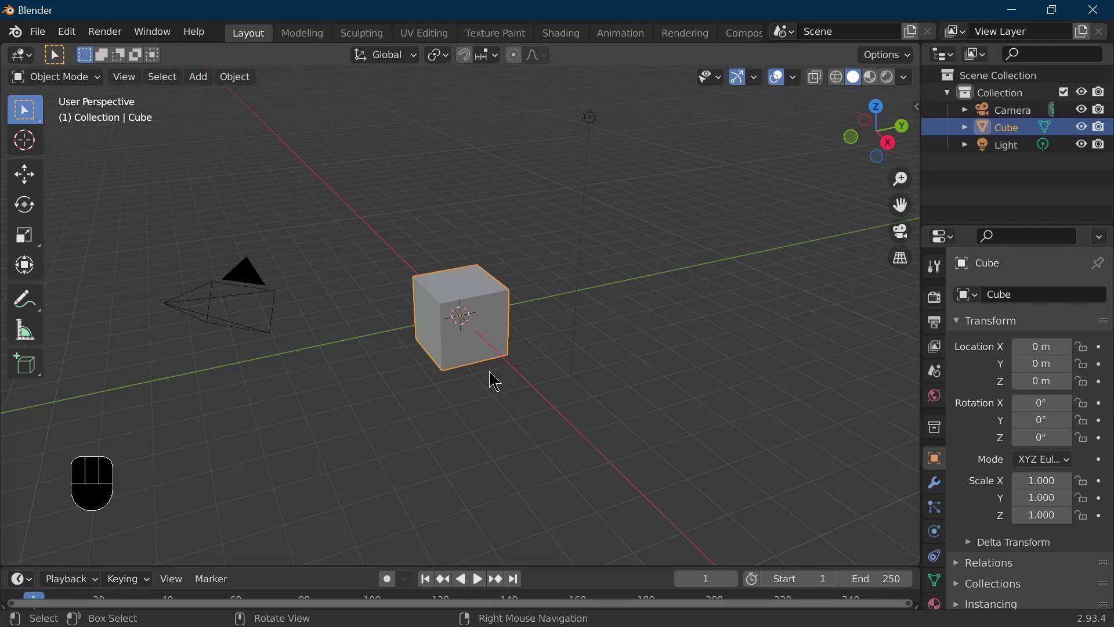
Step: Walk around the cube with right-mouse WASD, then bring up the object context menu
{"action": "right_click_drag", "start_coordinate": [490, 379], "coordinate": [490, 349]}
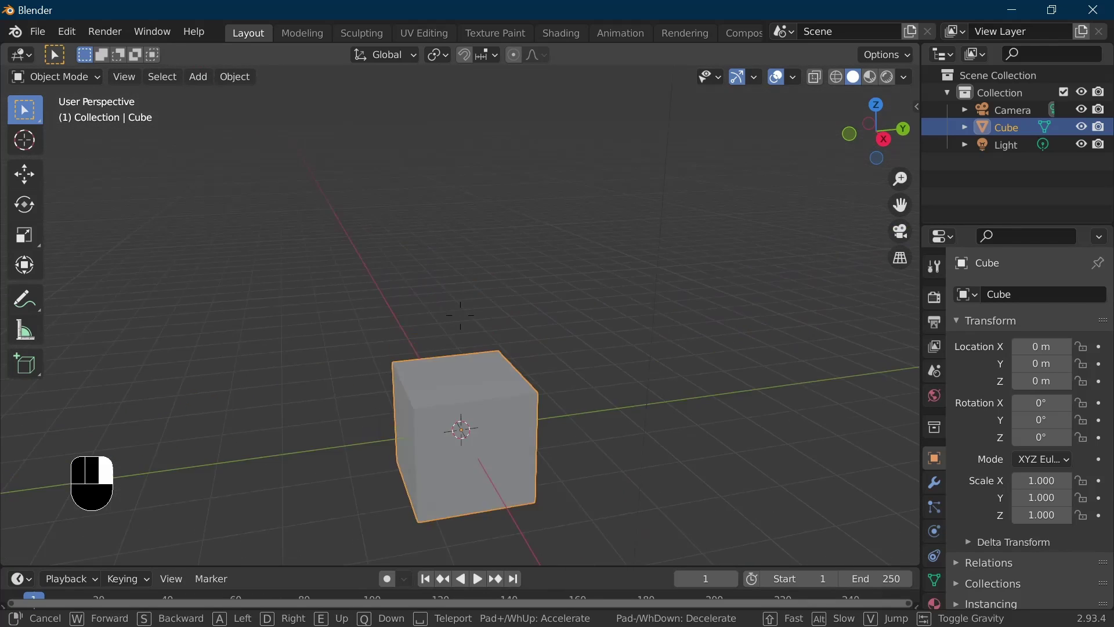
{"action": "key", "text": "s"}
{"action": "key", "text": "w"}
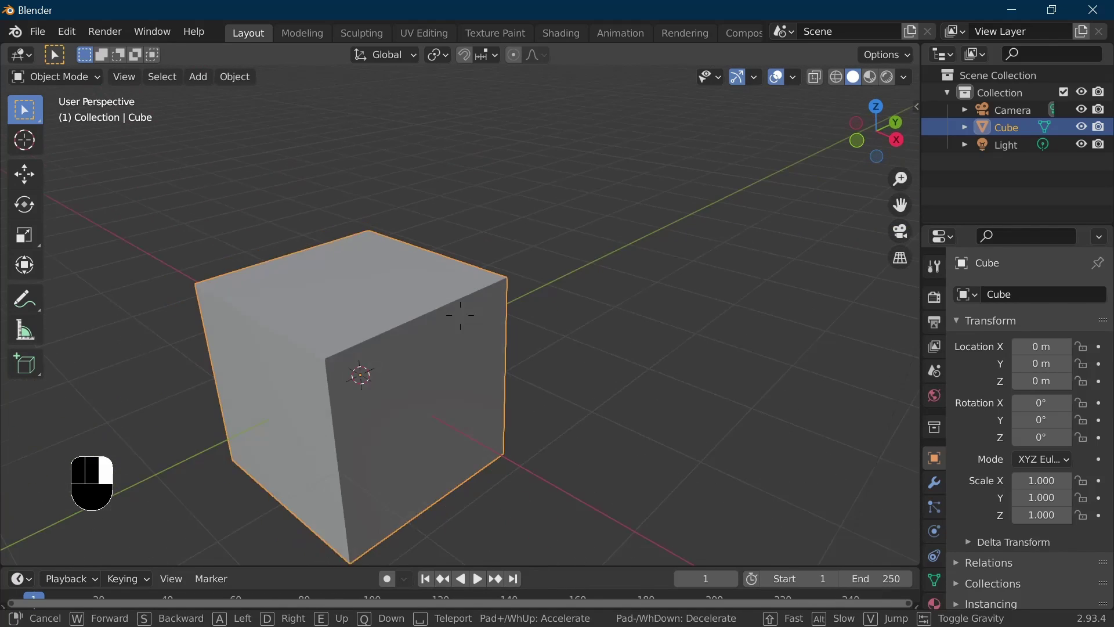
{"action": "key", "text": "s"}
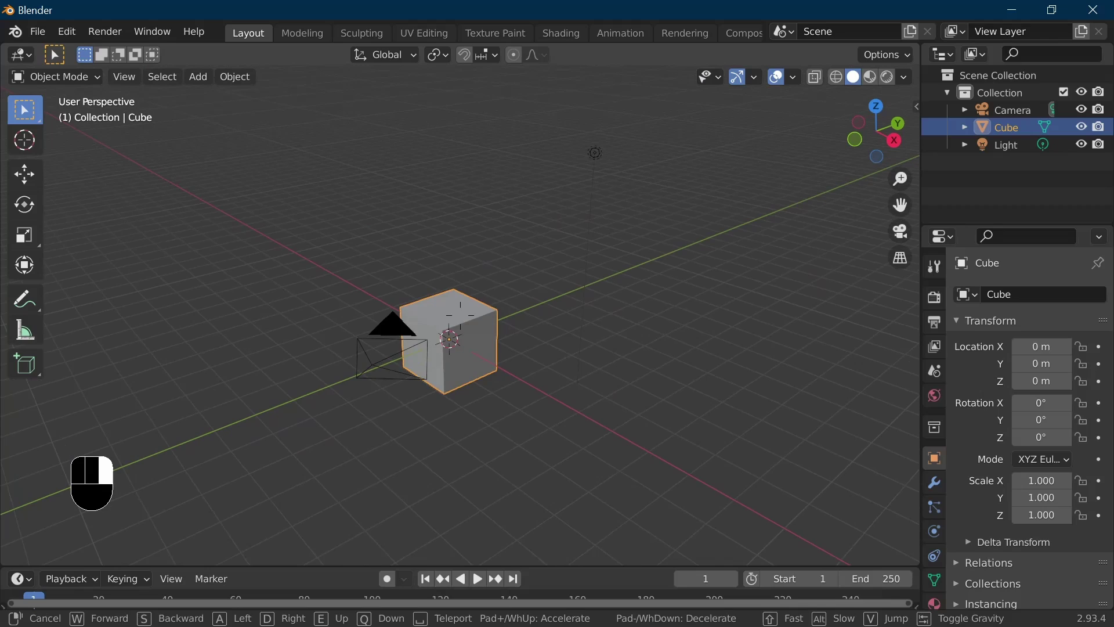
{"action": "right_click", "coordinate": [477, 342]}
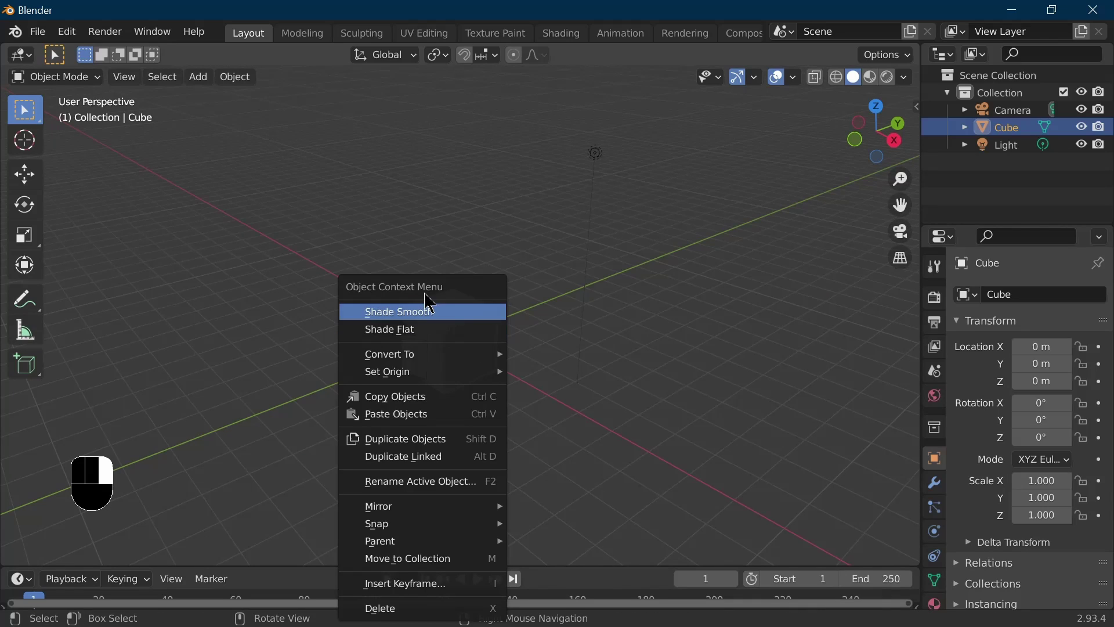
Step: In Edit Mode, show the vertex, edge and face context menus
{"action": "key", "text": "Tab"}
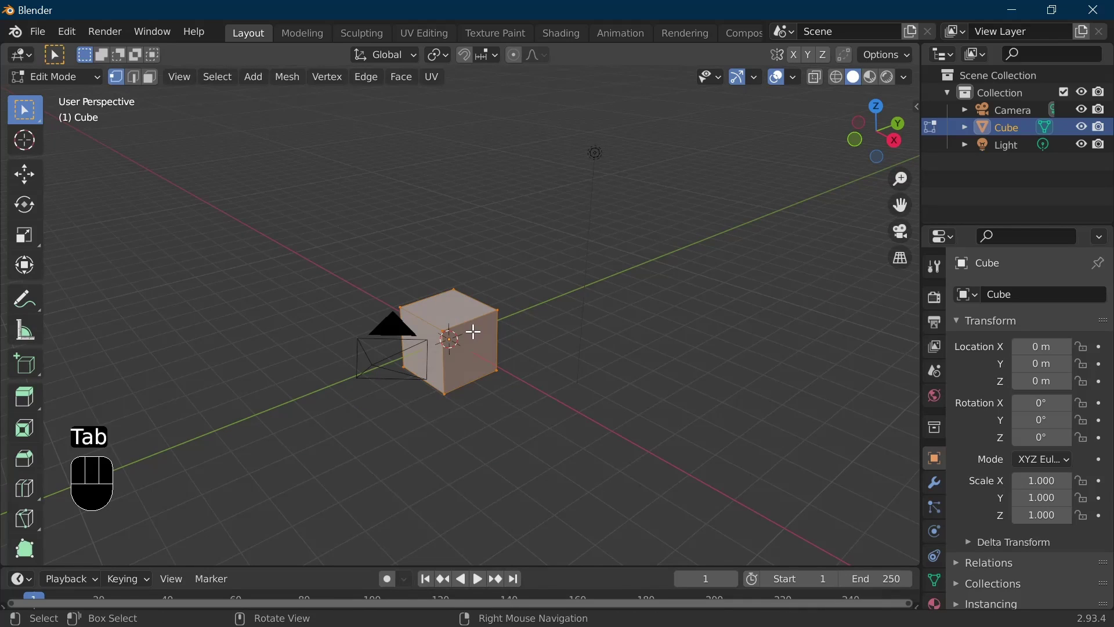
{"action": "right_click", "coordinate": [478, 340]}
{"action": "key", "text": "2"}
{"action": "right_click", "coordinate": [455, 326]}
{"action": "key", "text": "3"}
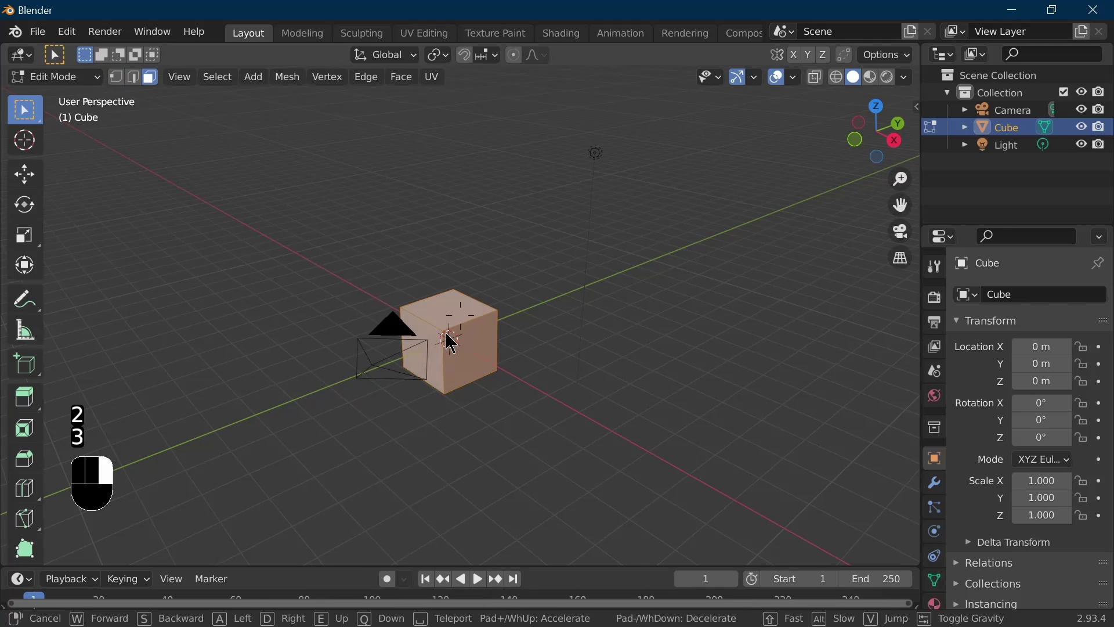
{"action": "right_click", "coordinate": [444, 319]}
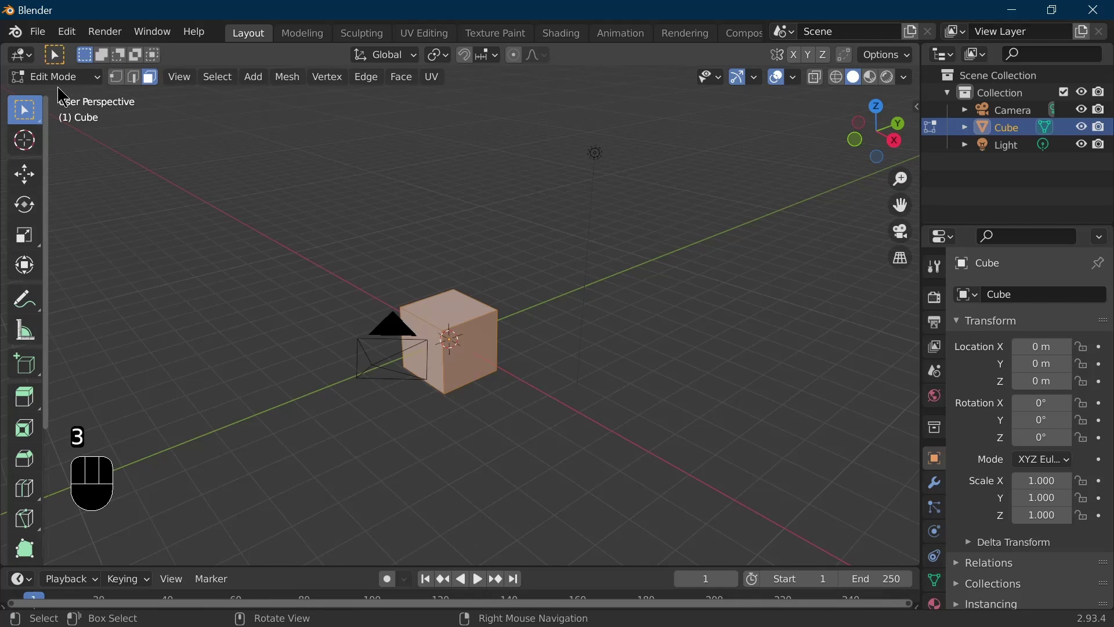
Step: Put the cube in Weight Paint mode and show the weight brush popup
{"action": "left_click", "coordinate": [70, 76]}
{"action": "left_click", "coordinate": [93, 175]}
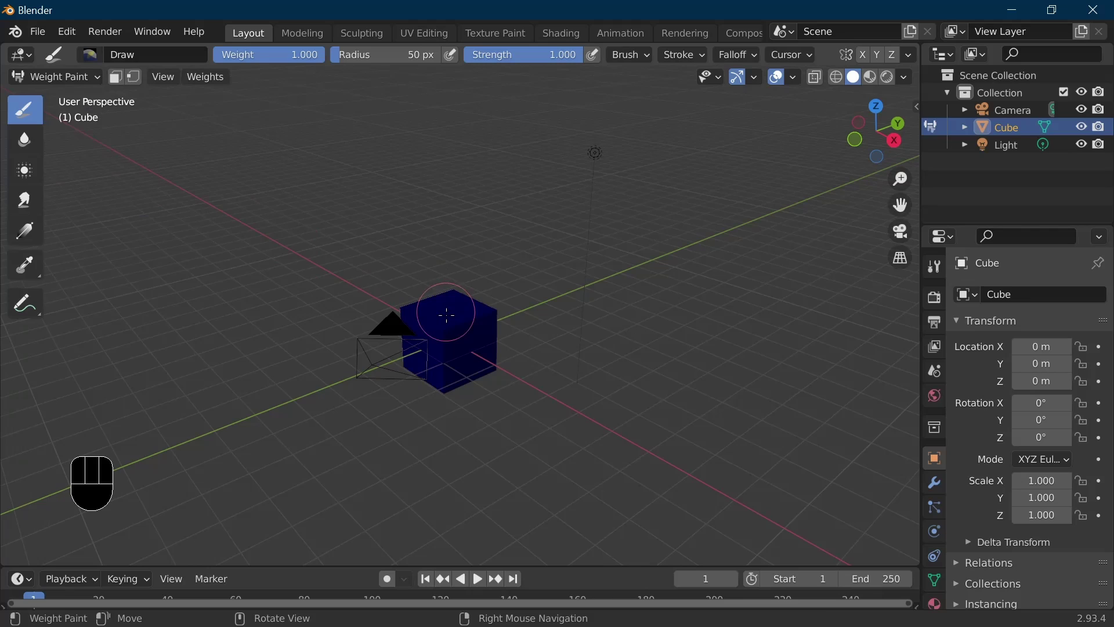
{"action": "right_click", "coordinate": [383, 344]}
Step: Put the cube in Texture Paint mode and show the paint colour and brush popup
{"action": "left_click", "coordinate": [71, 82]}
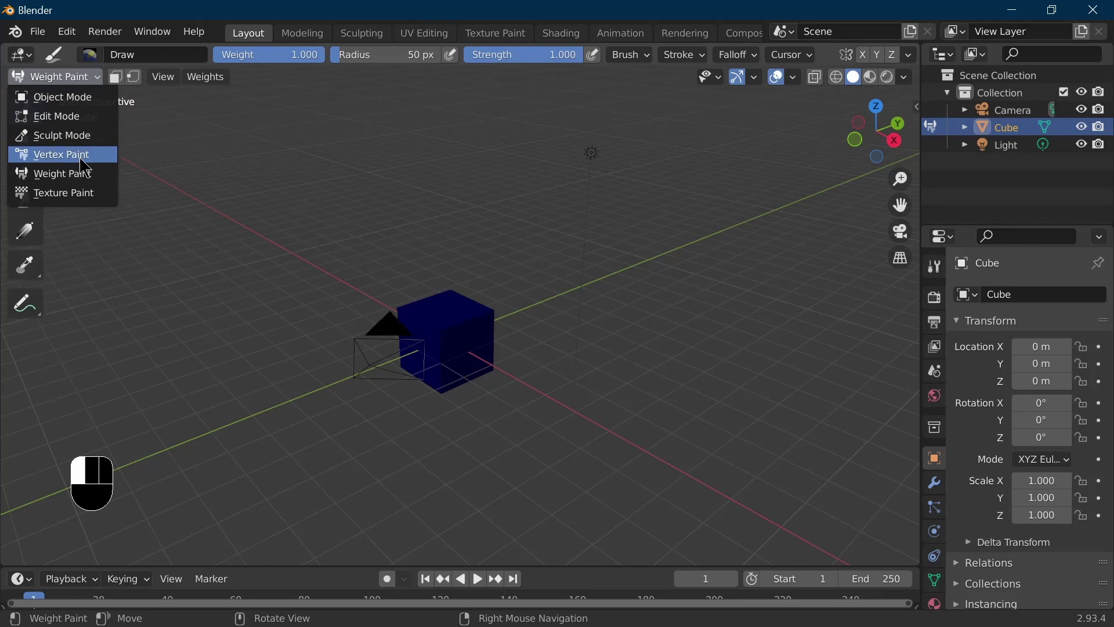
{"action": "left_click", "coordinate": [69, 191]}
{"action": "key", "text": "shift+grave"}
{"action": "right_click", "coordinate": [357, 288]}
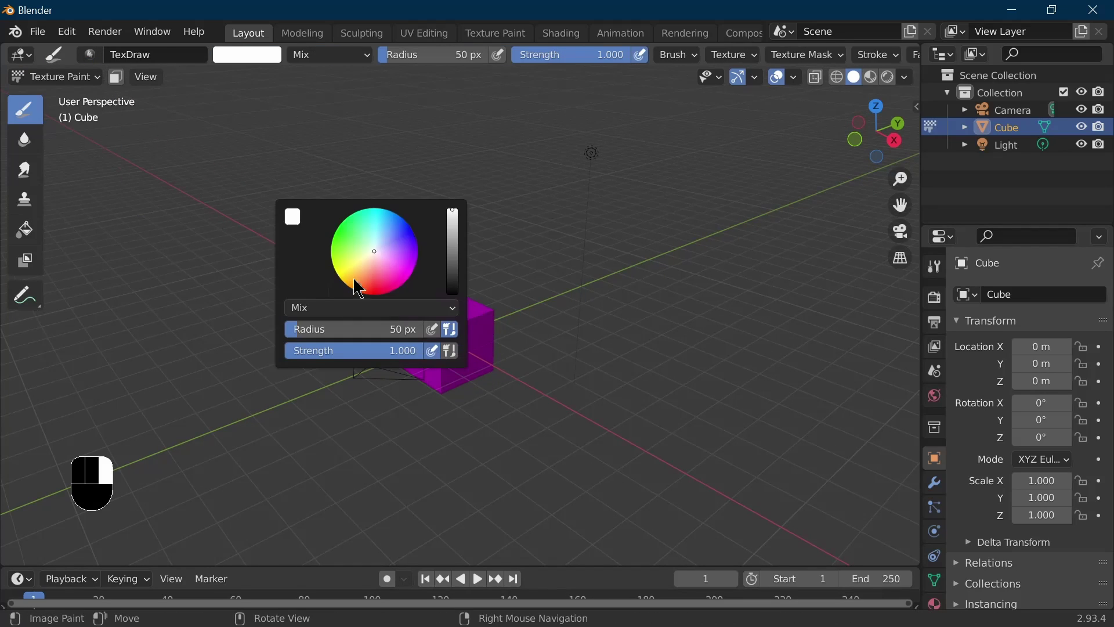
Step: Fly back and forth around the cube, then return it to Object Mode
{"action": "key", "text": "shift+grave"}
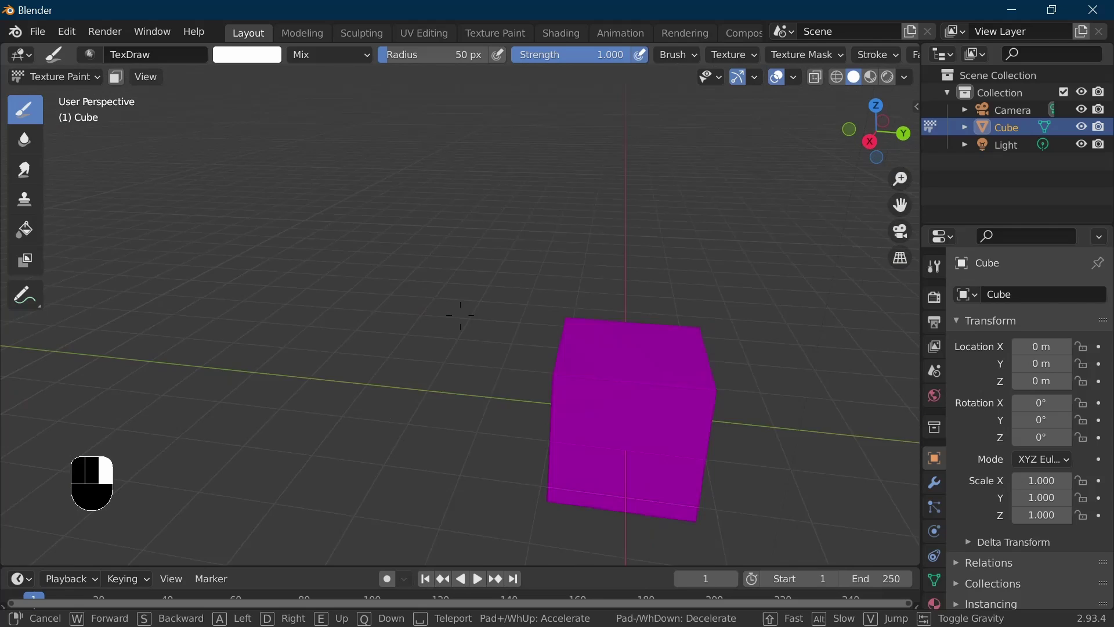
{"action": "key", "text": "s"}
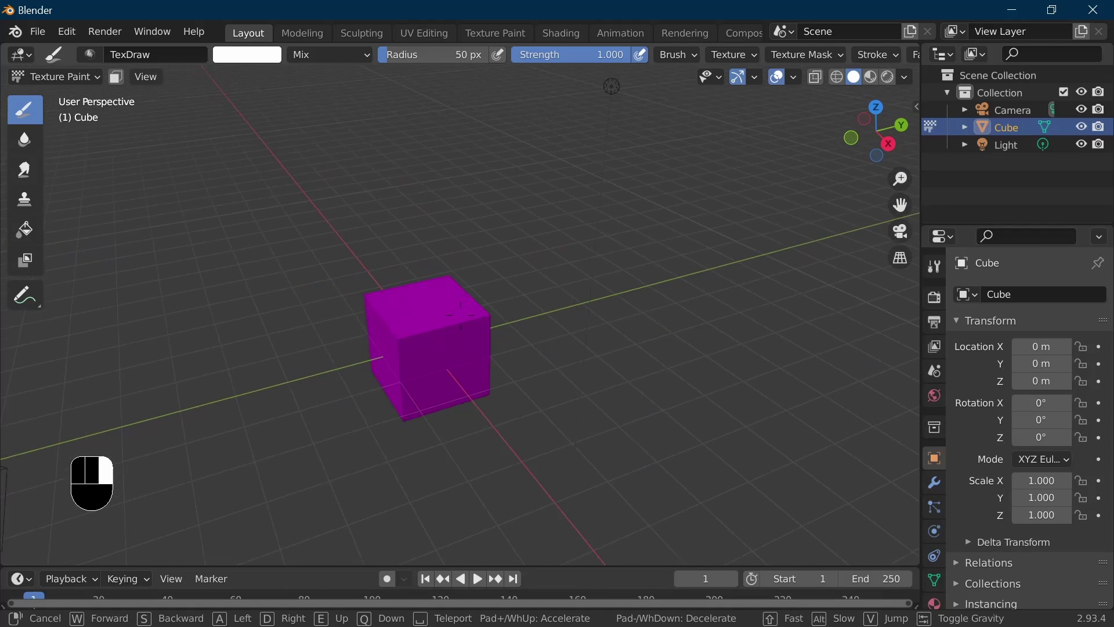
{"action": "key", "text": "w"}
{"action": "key", "text": "Return"}
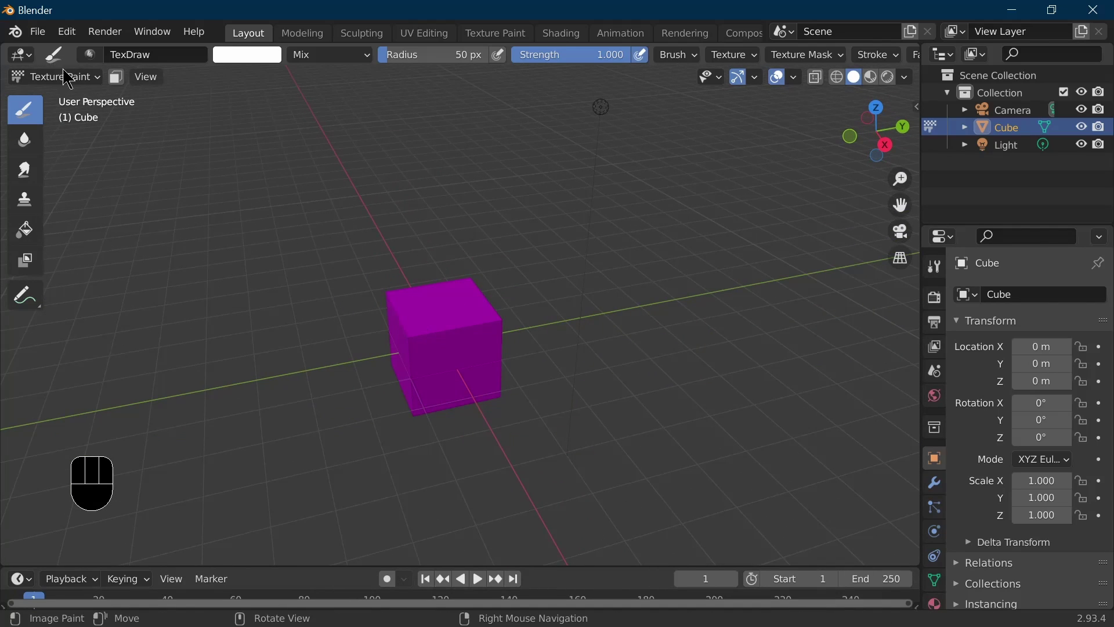
{"action": "left_click", "coordinate": [74, 77]}
{"action": "left_click", "coordinate": [71, 97]}
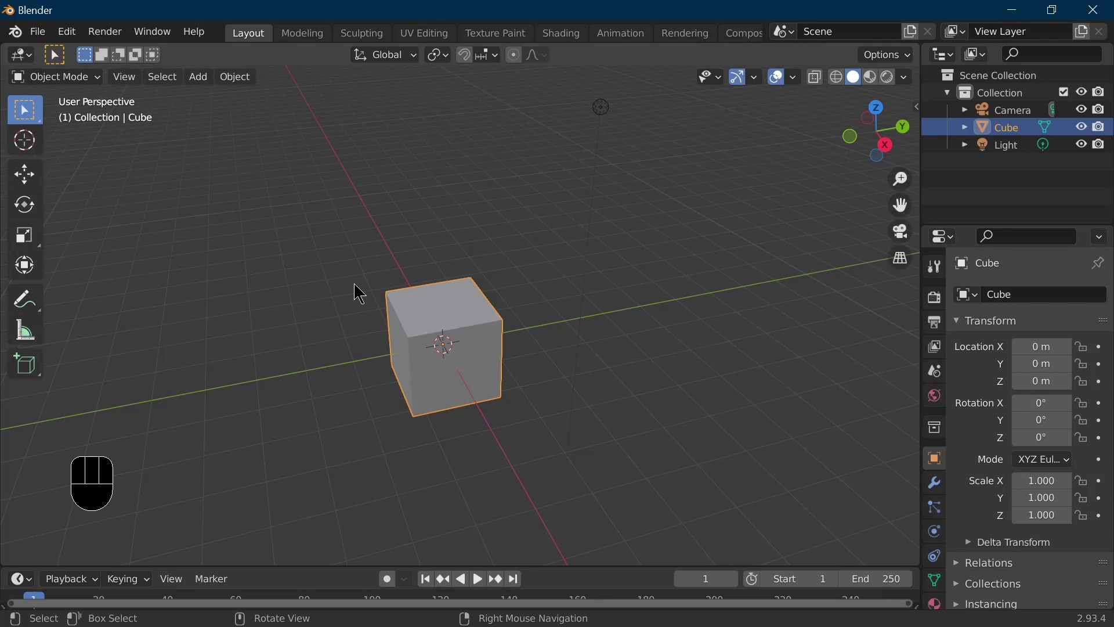
Step: Through the camera view, move the camera with WASDQE to frame a cube corner
{"action": "key", "text": "KP_0"}
{"action": "key", "text": "shift+grave"}
{"action": "key", "text": "w"}
{"action": "key", "text": "d"}
{"action": "key", "text": "q"}
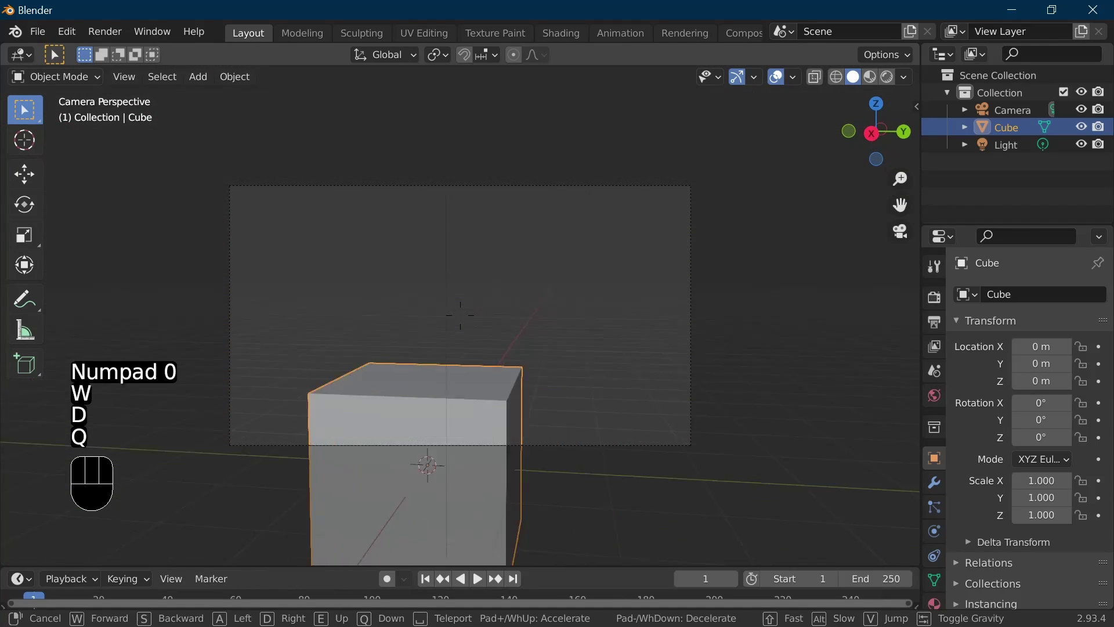
{"action": "key", "text": "s"}
{"action": "key", "text": "a"}
{"action": "key", "text": "e"}
{"action": "key", "text": "w"}
{"action": "key", "text": "d"}
{"action": "key", "text": "d"}
{"action": "key", "text": "q"}
{"action": "key", "text": "s"}
{"action": "key", "text": "d"}
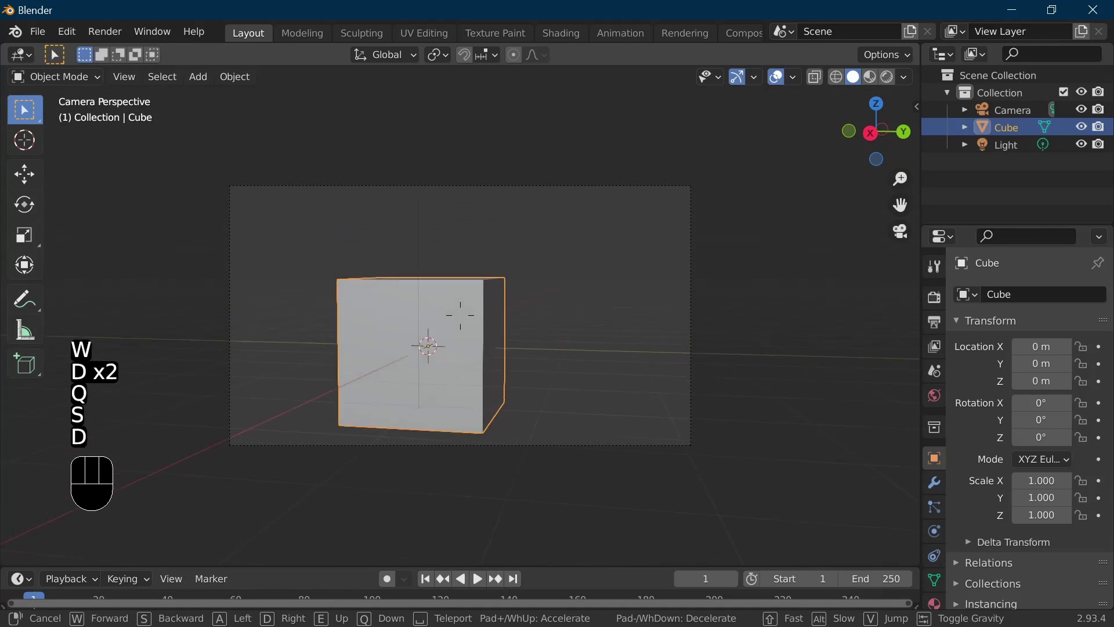
{"action": "key", "text": "d"}
{"action": "key", "text": "s"}
{"action": "key", "text": "q"}
{"action": "key", "text": "q"}
{"action": "key", "text": "d"}
{"action": "key", "text": "w"}
{"action": "key", "text": "w"}
{"action": "key", "text": "w"}
{"action": "key", "text": "e"}
{"action": "key", "text": "s"}
{"action": "key", "text": "s"}
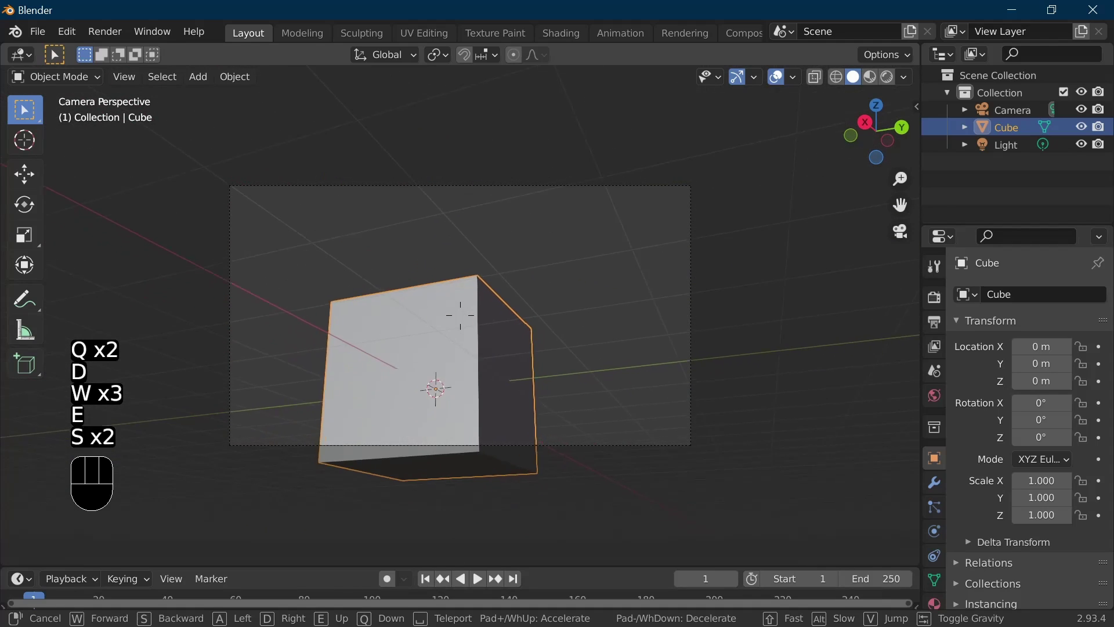
{"action": "key", "text": "w"}
{"action": "key", "text": "w"}
{"action": "key", "text": "w"}
{"action": "key", "text": "w"}
{"action": "key", "text": "w"}
{"action": "key", "text": "s"}
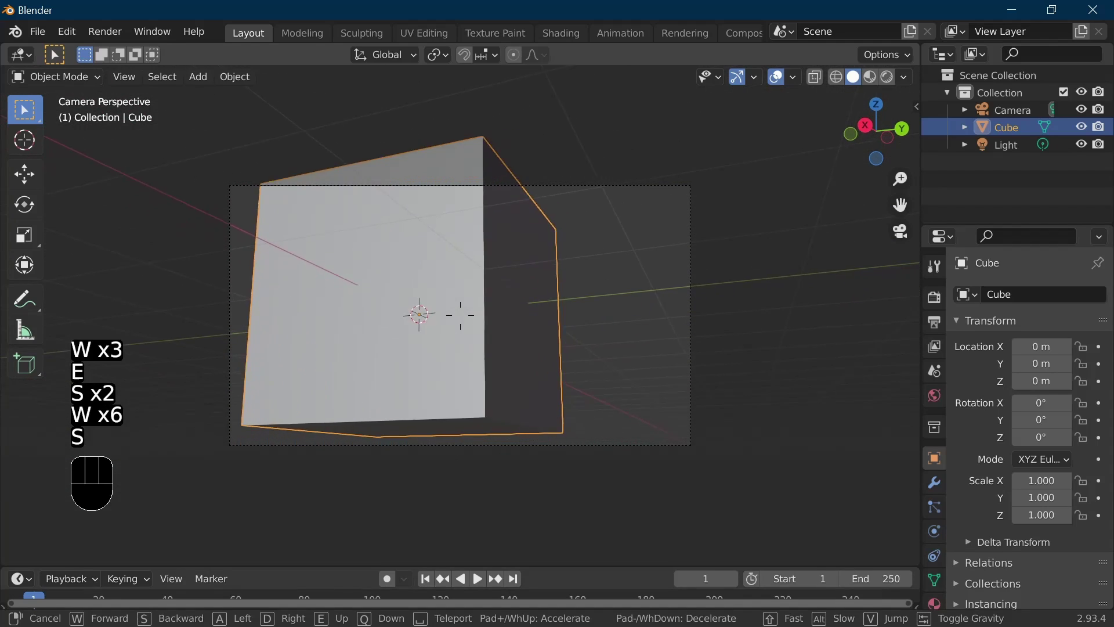
{"action": "key", "text": "d"}
{"action": "key", "text": "q"}
{"action": "key", "text": "w"}
{"action": "key", "text": "w"}
{"action": "key", "text": "w"}
{"action": "key", "text": "w"}
{"action": "key", "text": "w"}
{"action": "key", "text": "w"}
{"action": "key", "text": "s"}
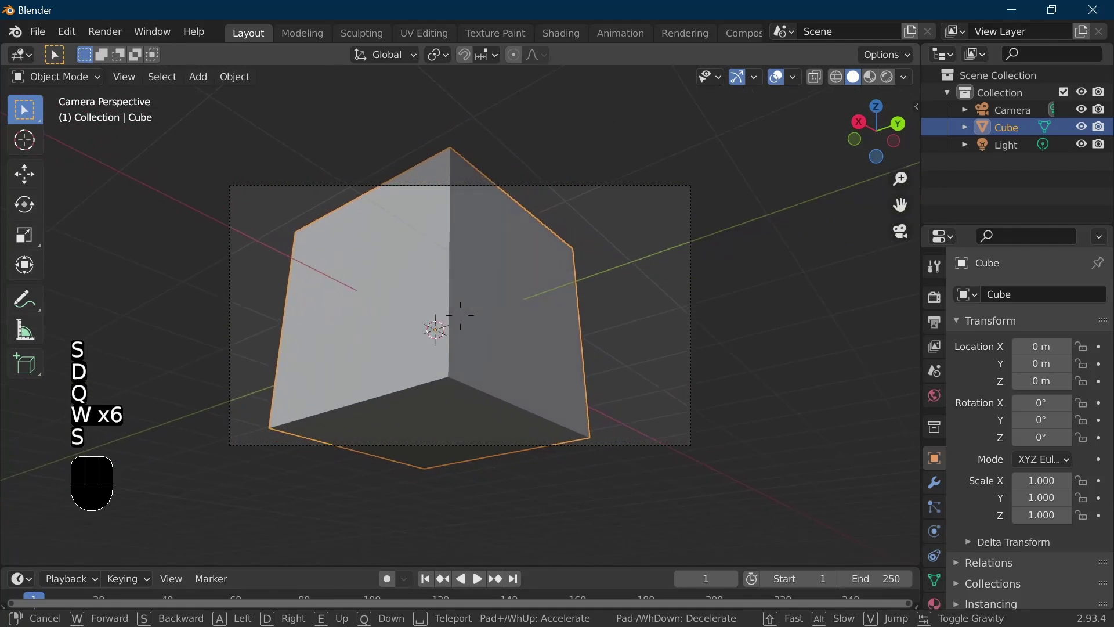
{"action": "key", "text": "s"}
{"action": "key", "text": "s"}
{"action": "key", "text": "s"}
{"action": "key", "text": "s"}
{"action": "key", "text": "d"}
{"action": "key", "text": "w"}
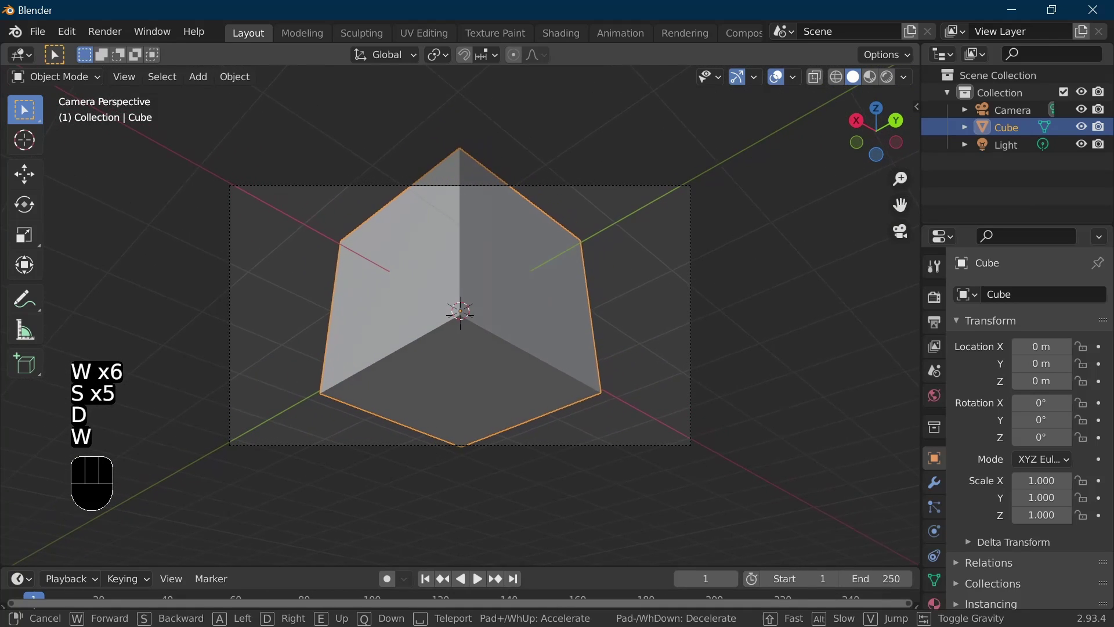
{"action": "key", "text": "w"}
{"action": "key", "text": "w"}
{"action": "left_click", "coordinate": [450, 374]}
Step: Leave camera view and fly away from the cube, then back toward it
{"action": "key", "text": "KP_0"}
{"action": "key", "text": "shift+grave"}
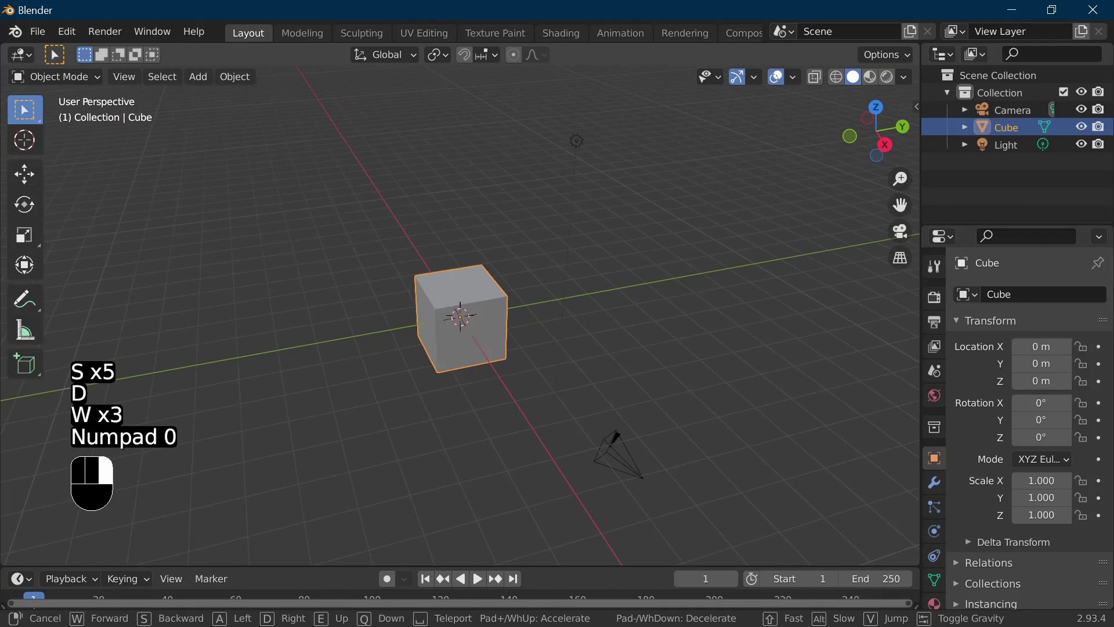
{"action": "key", "text": "w"}
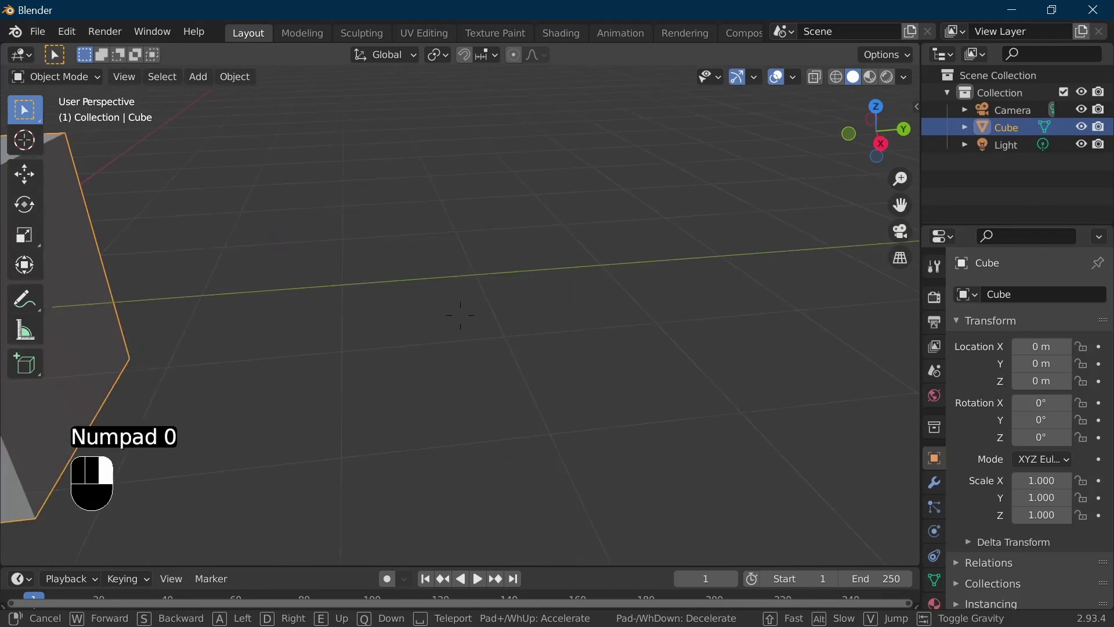
{"action": "key", "text": "s"}
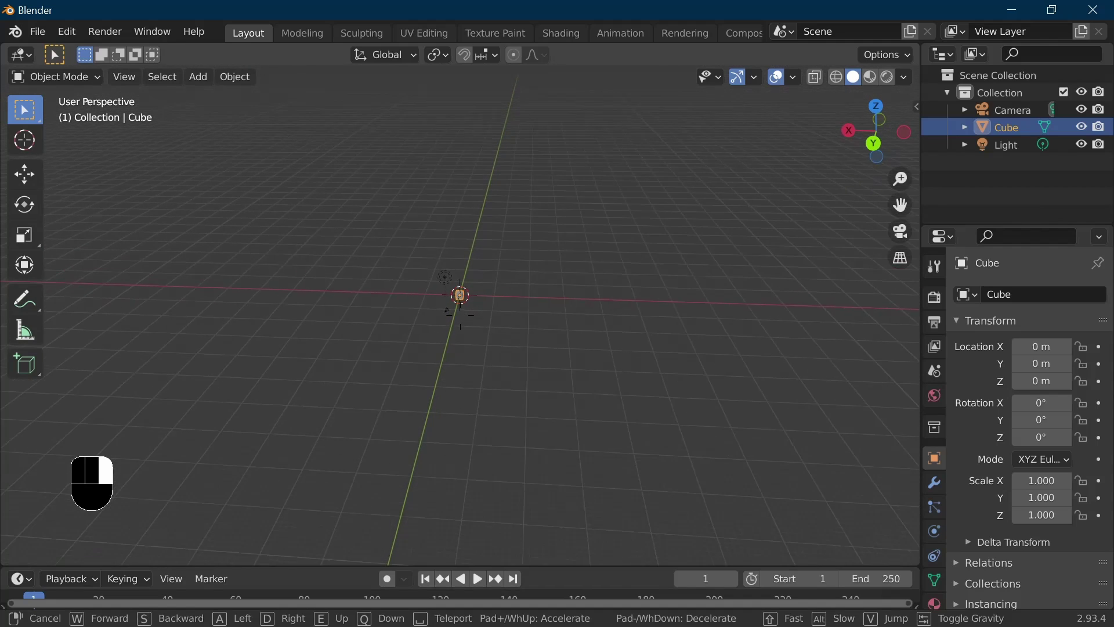
{"action": "key", "text": "s"}
{"action": "key", "text": "w"}
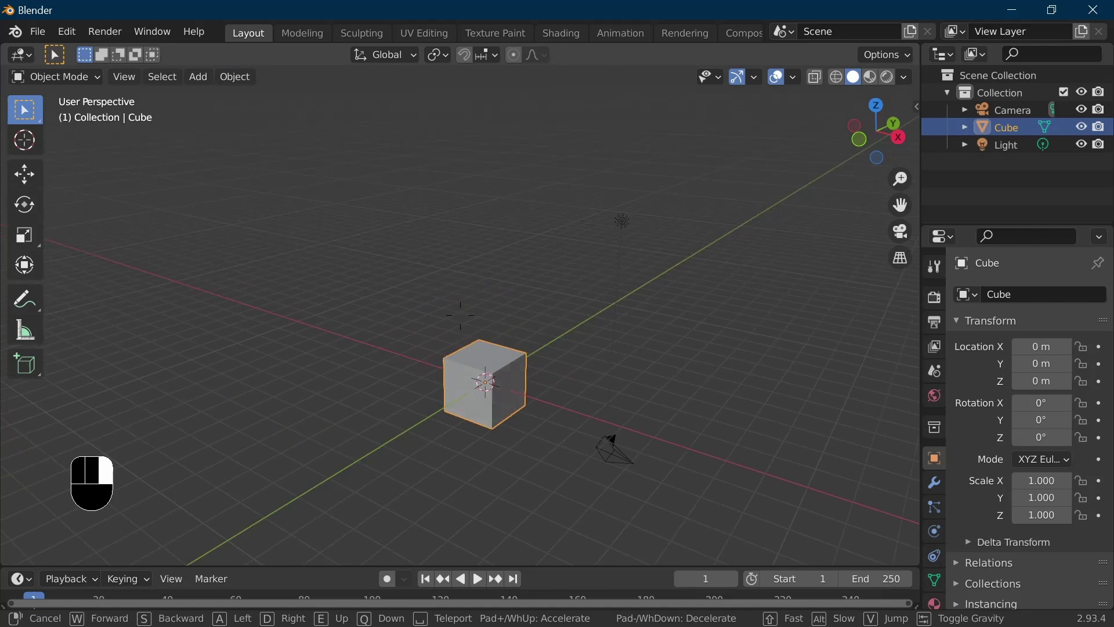
{"action": "key", "text": "w"}
{"action": "key", "text": "w"}
Step: Stop flying near the cube, then show and dismiss its Object Context Menu
{"action": "left_click", "coordinate": [520, 388]}
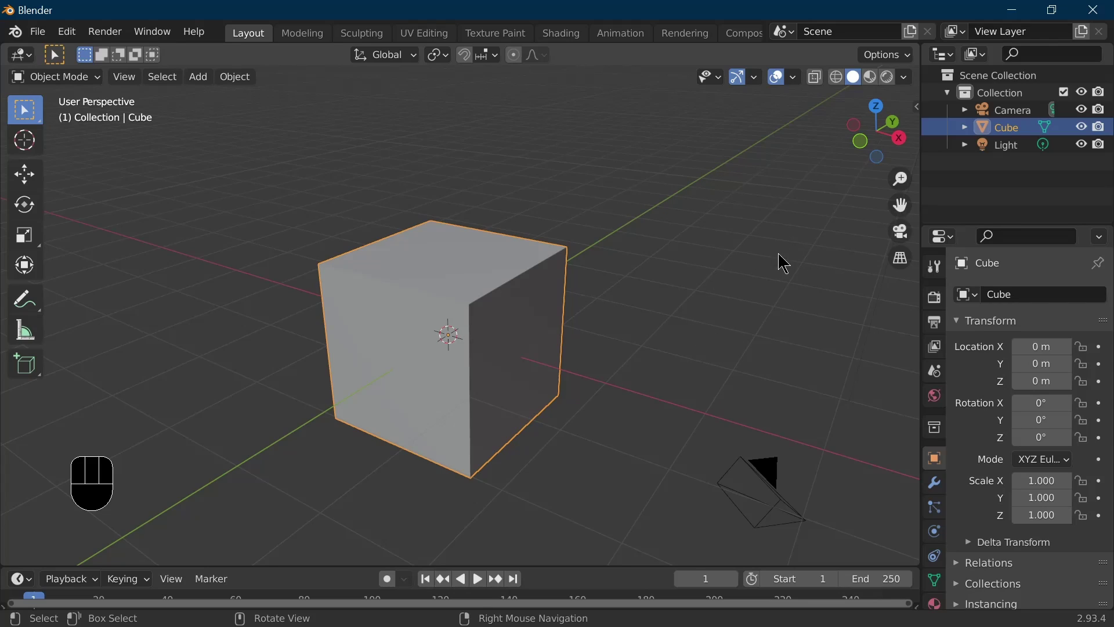
{"action": "right_click", "coordinate": [459, 311]}
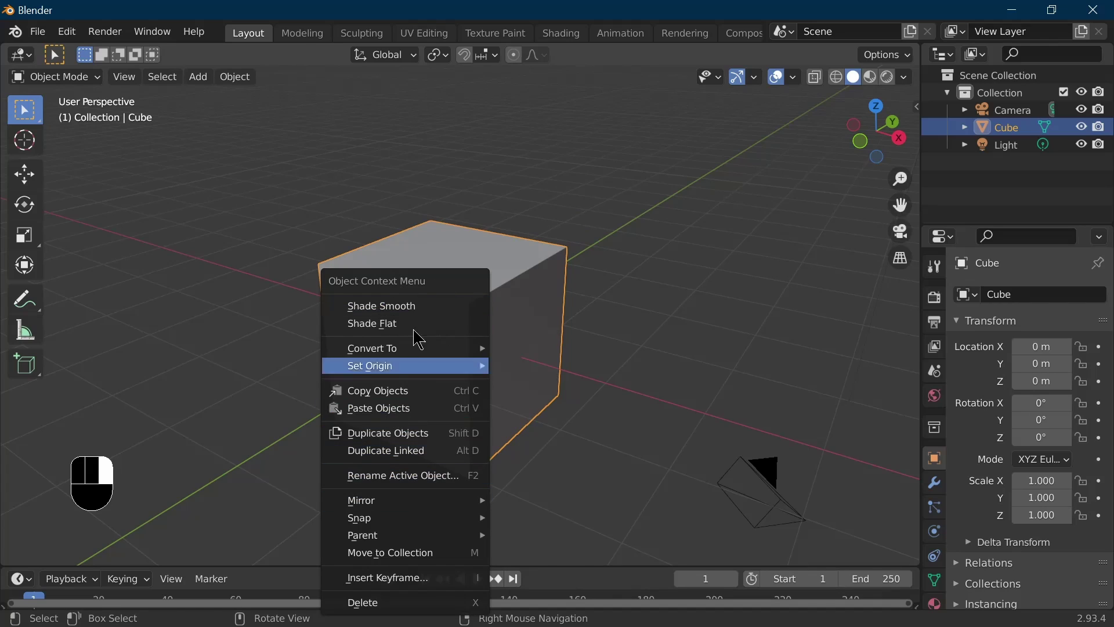
{"action": "key", "text": "Escape"}
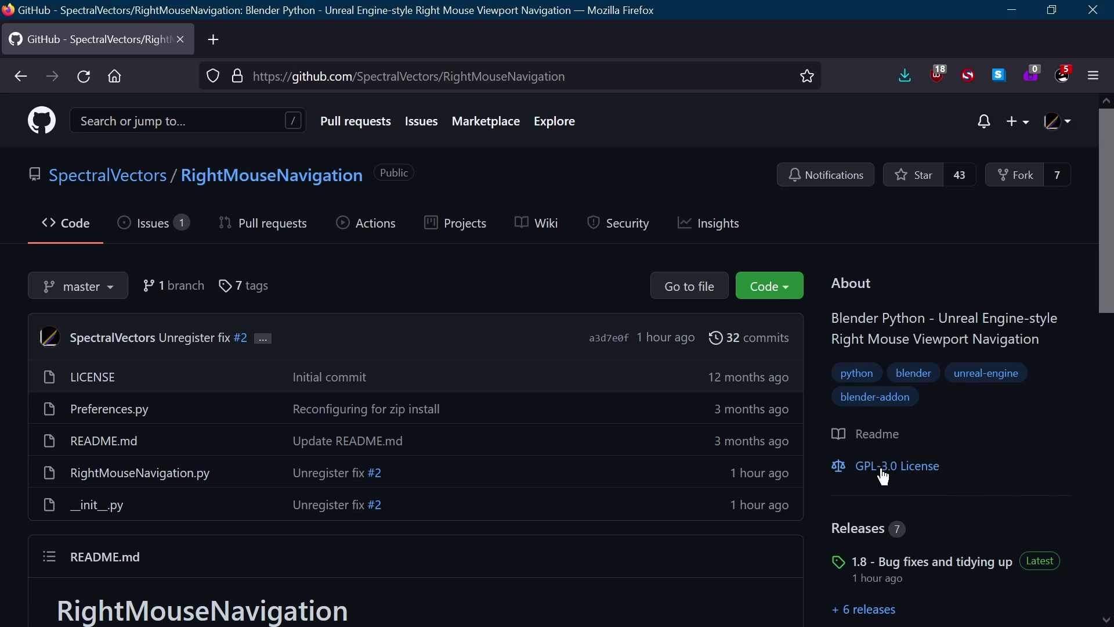
{"action": "scroll", "coordinate": [1033, 468], "scroll_direction": "down", "scroll_amount": 3}
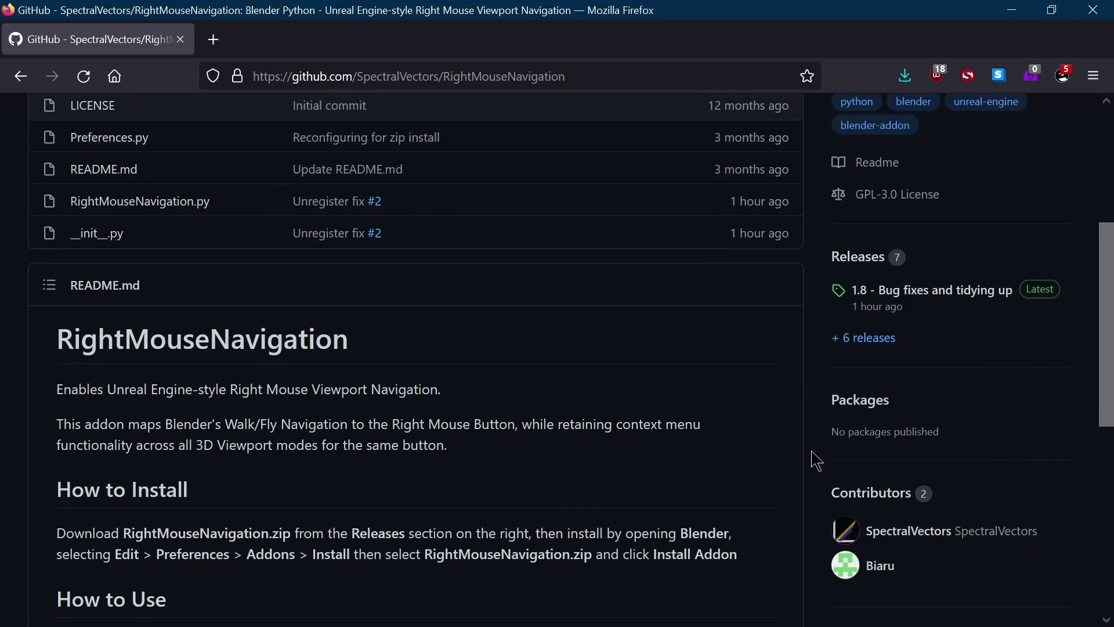
{"action": "scroll", "coordinate": [647, 362], "scroll_direction": "down", "scroll_amount": 4}
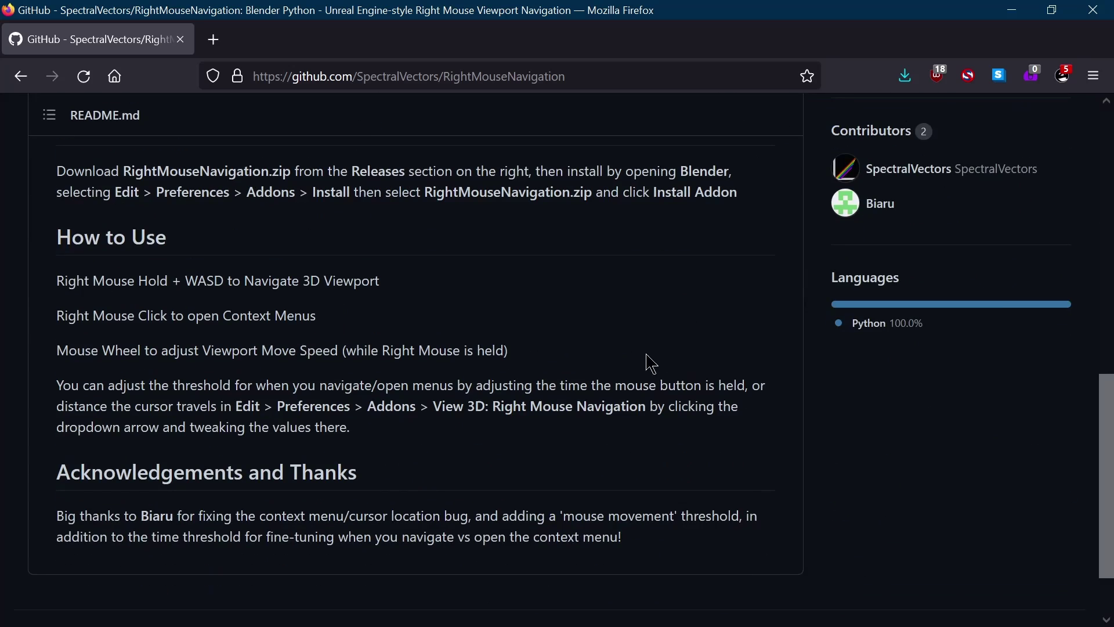
{"action": "scroll", "coordinate": [707, 353], "scroll_direction": "up", "scroll_amount": 2}
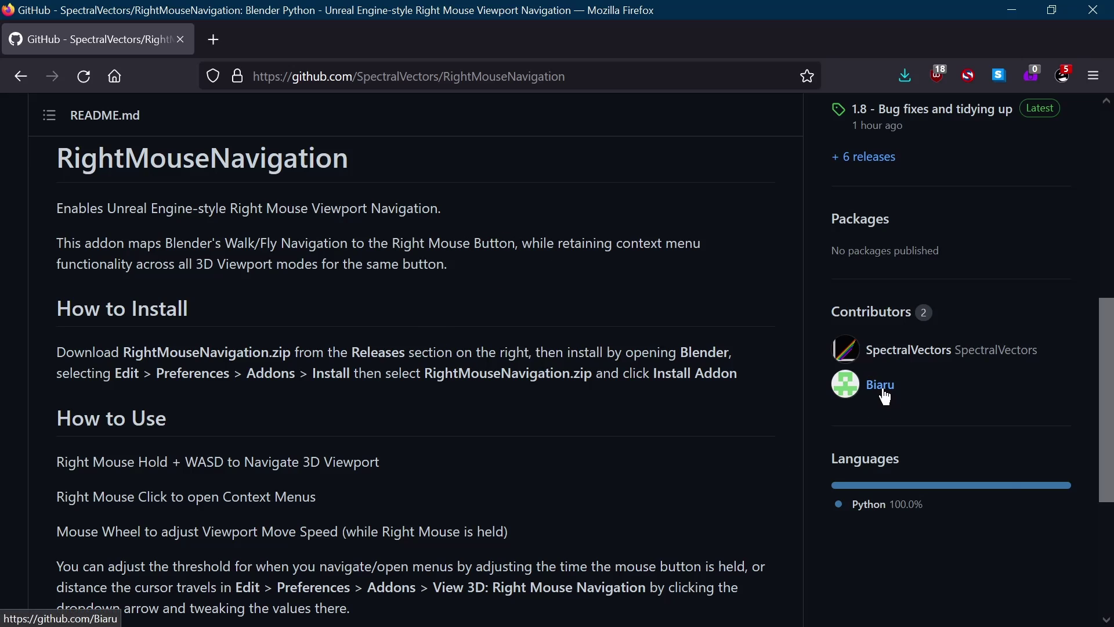
{"action": "scroll", "coordinate": [996, 453], "scroll_direction": "up", "scroll_amount": 5}
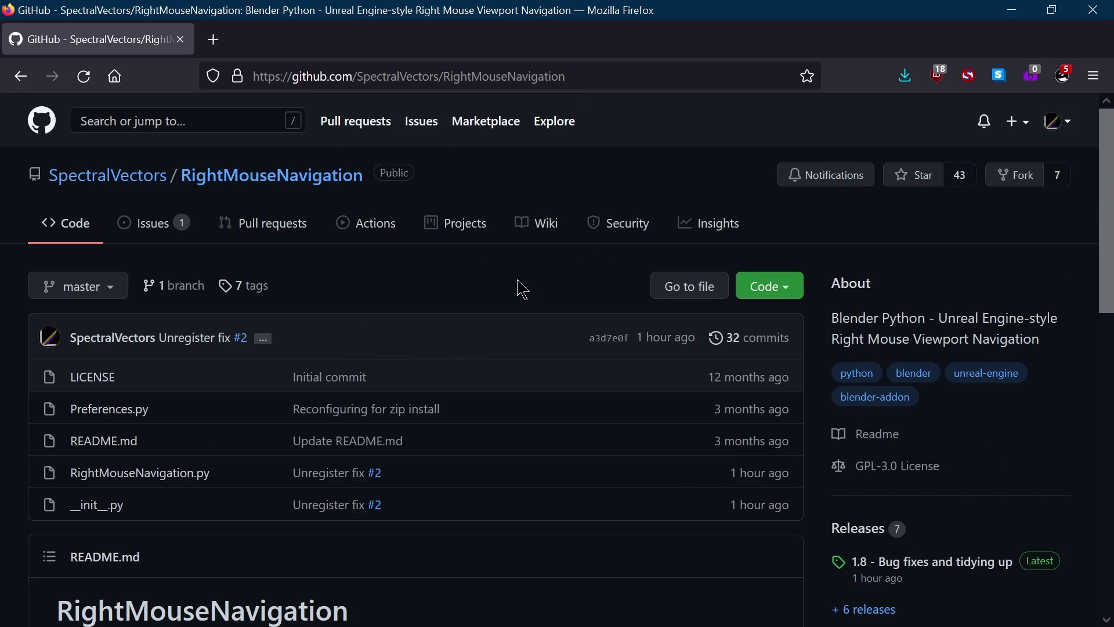